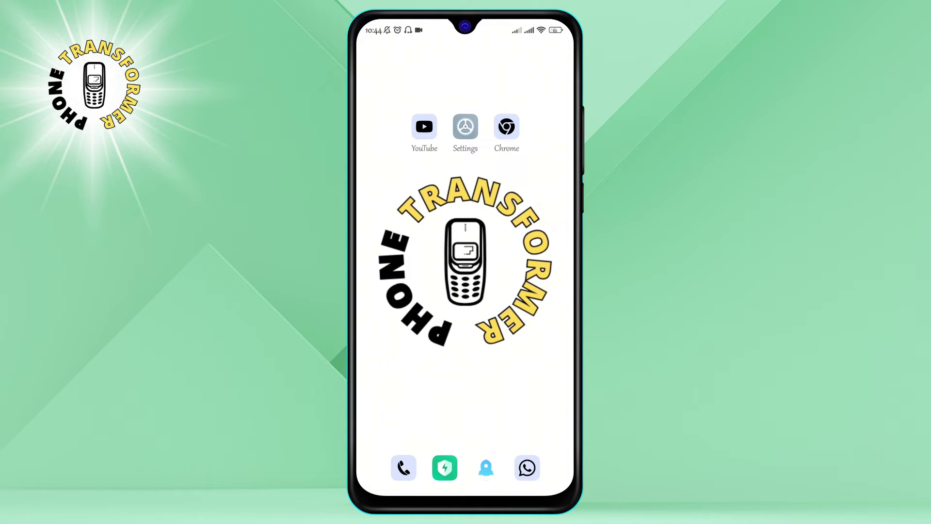
scroll(465, 327, down, 3)
scroll(466, 291, down, 2)
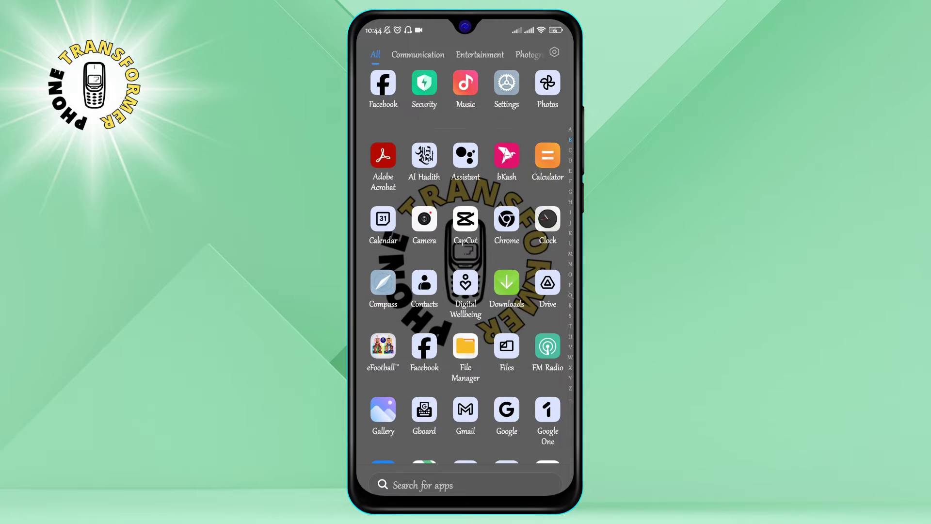
- Launch Gmail, then search 'gmail' in the Play Store and open it from its store page
click(466, 409)
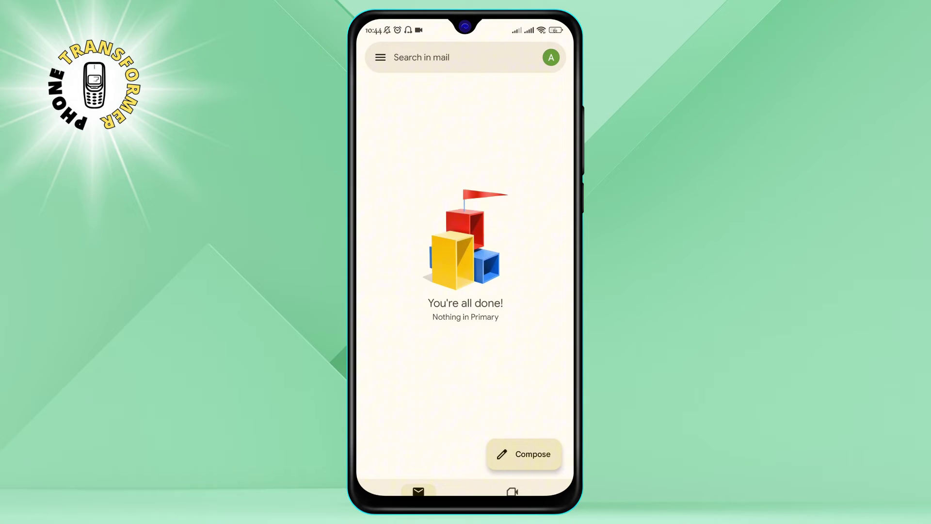
key(Escape)
scroll(466, 291, down, 3)
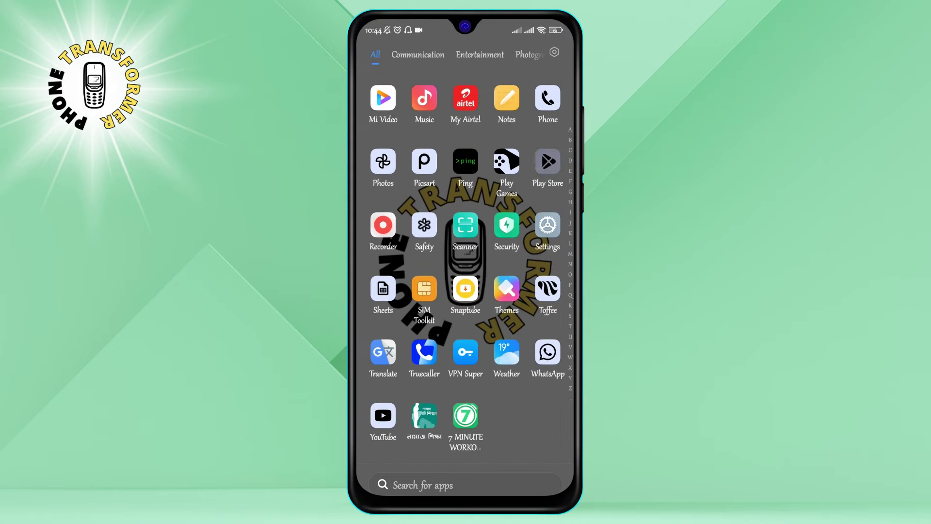
click(548, 161)
click(451, 53)
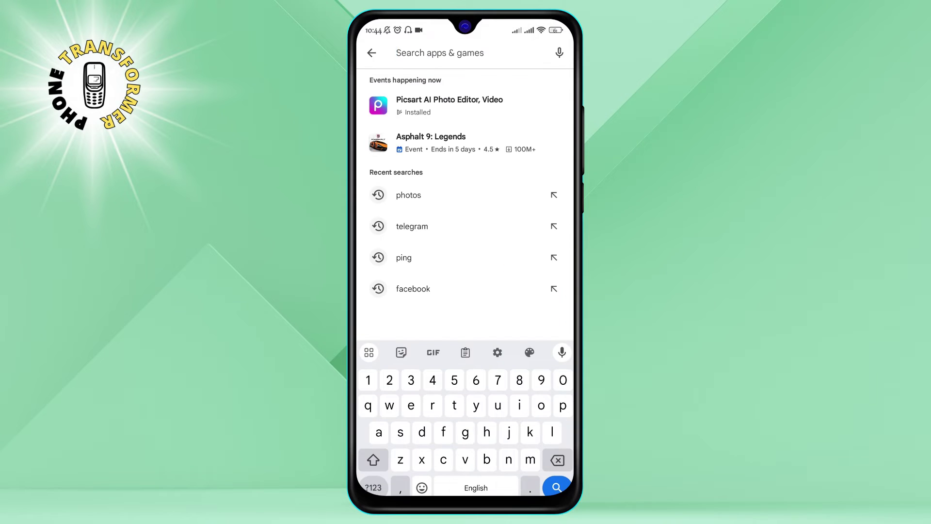
text(gam)
key(BackSpace)
key(BackSpace)
text(ma)
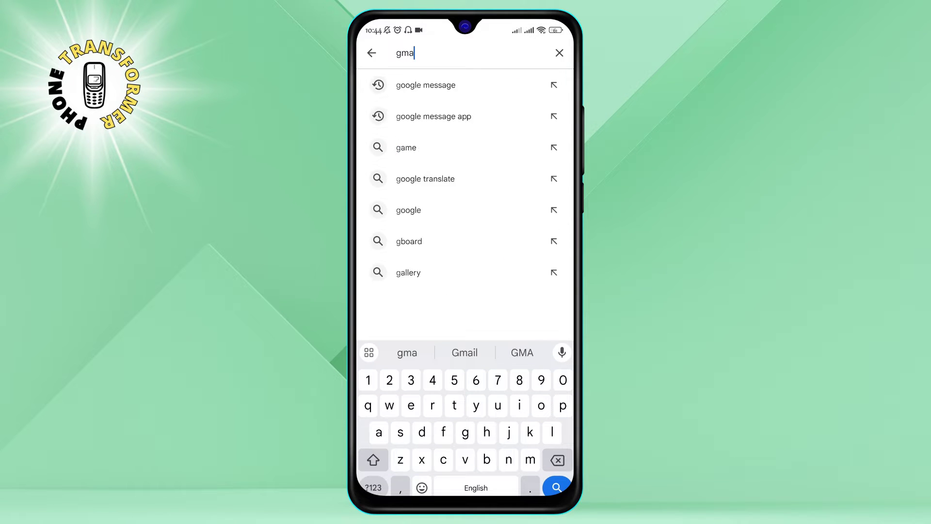
click(406, 84)
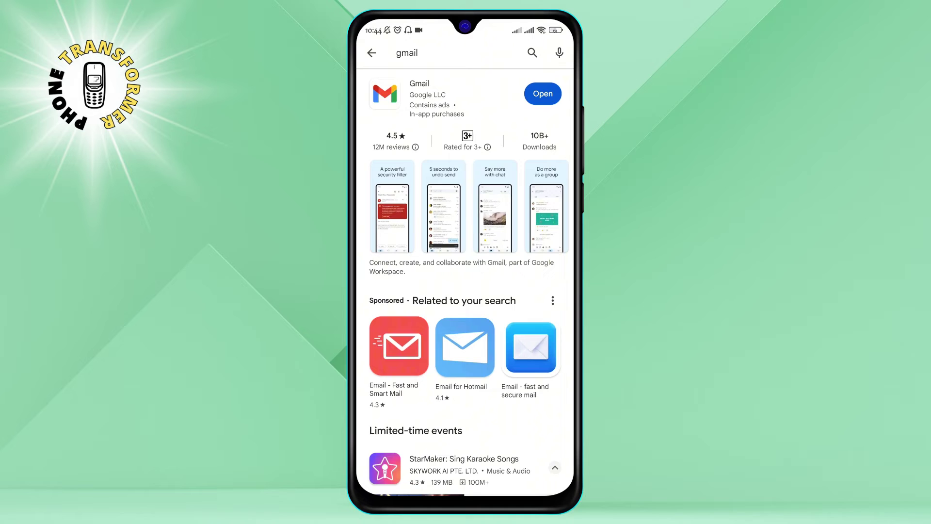
click(543, 93)
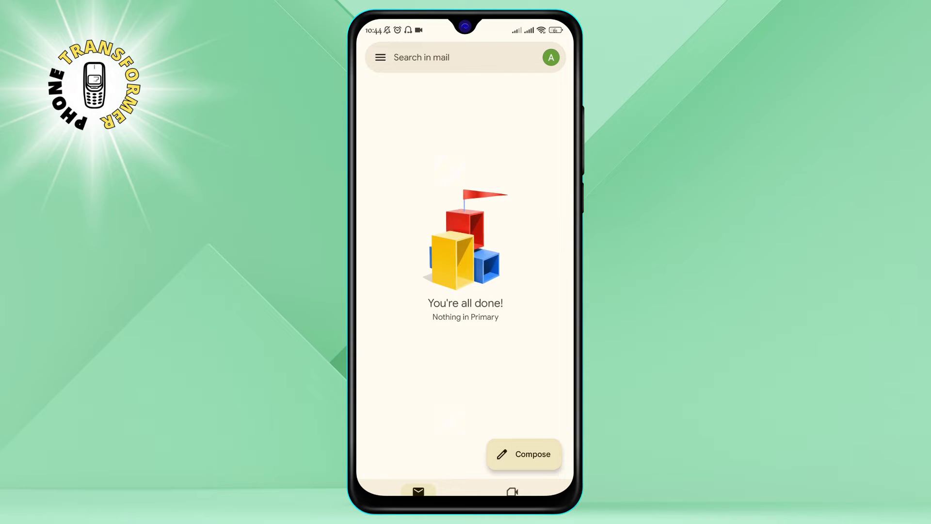
- Open Gmail's navigation drawer listing Starred, Sent, Drafts, Spam, Trash and Settings
click(381, 57)
click(542, 255)
click(380, 57)
click(381, 57)
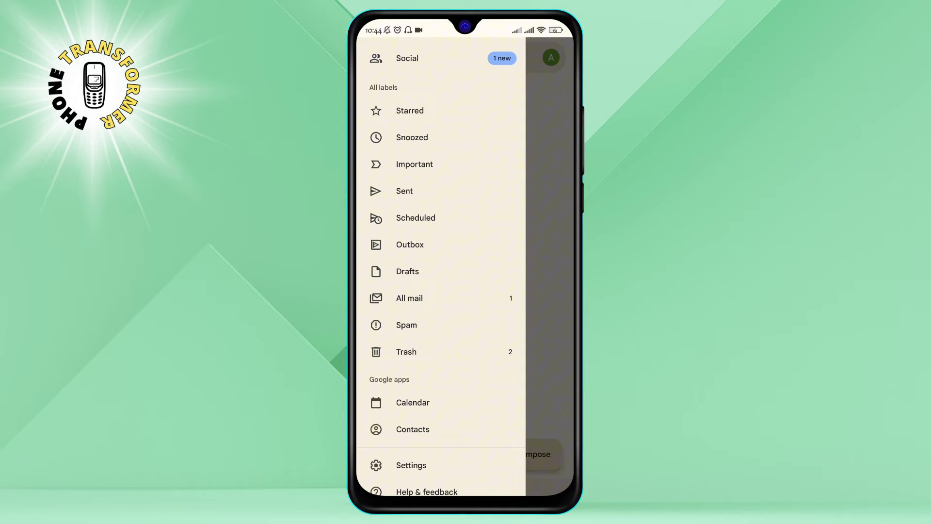
scroll(441, 263, up, 3)
scroll(440, 262, down, 3)
- Open Gmail Settings and choose the second account to see its sync and data usage options
click(411, 465)
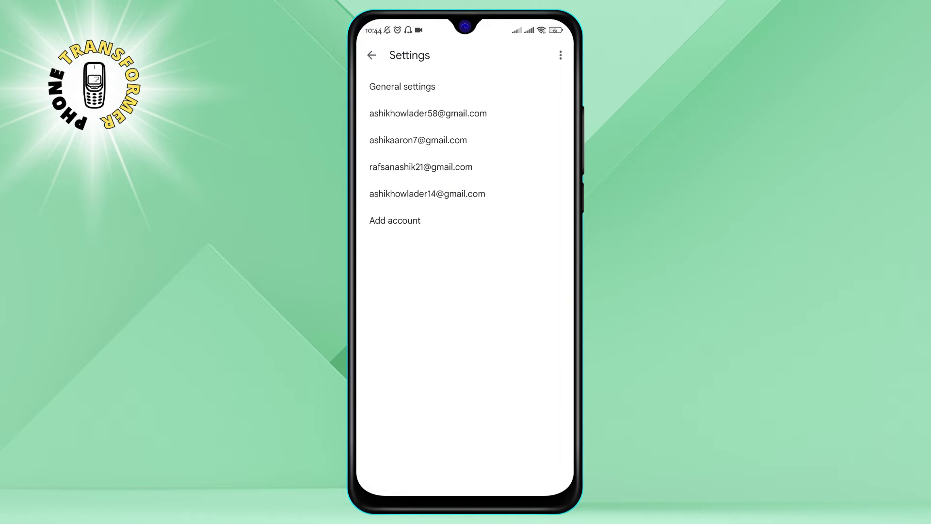
click(418, 139)
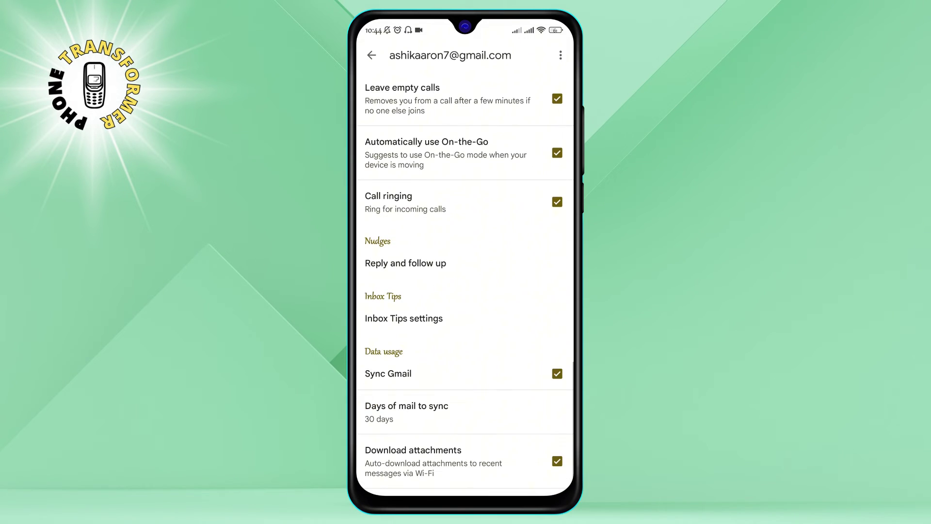
click(556, 373)
click(530, 311)
click(557, 374)
click(557, 373)
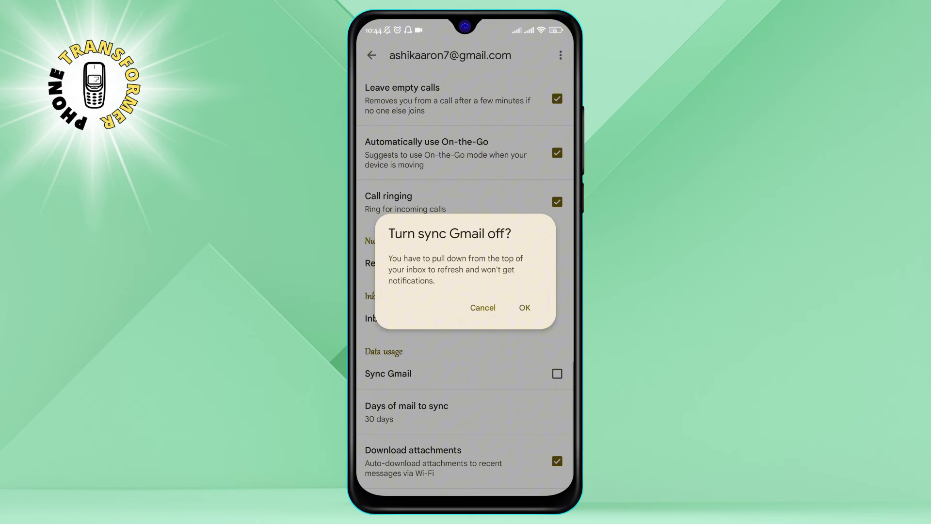
click(482, 308)
click(557, 374)
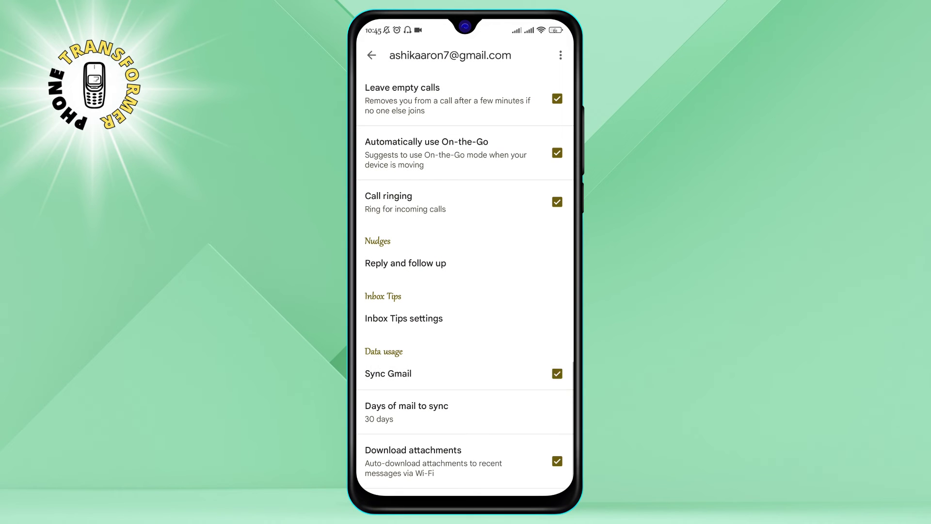
scroll(466, 291, down, 2)
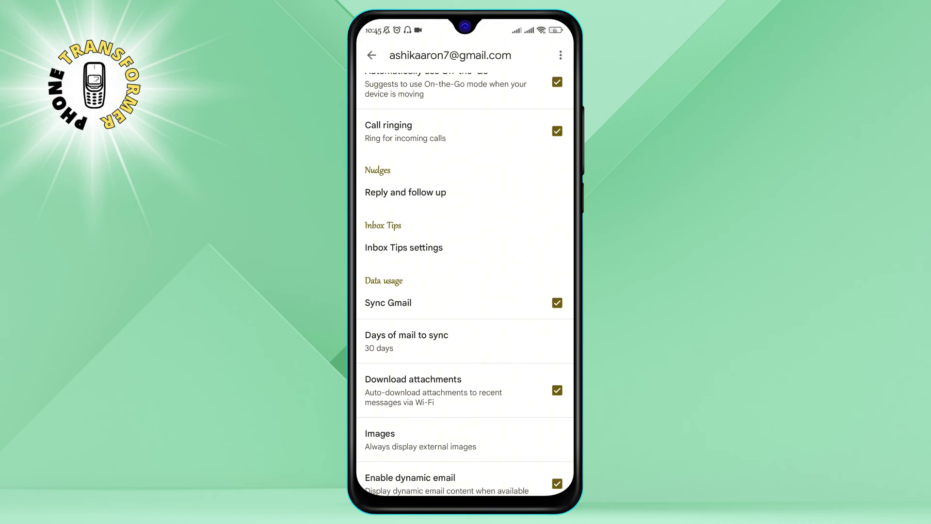
scroll(466, 291, up, 2)
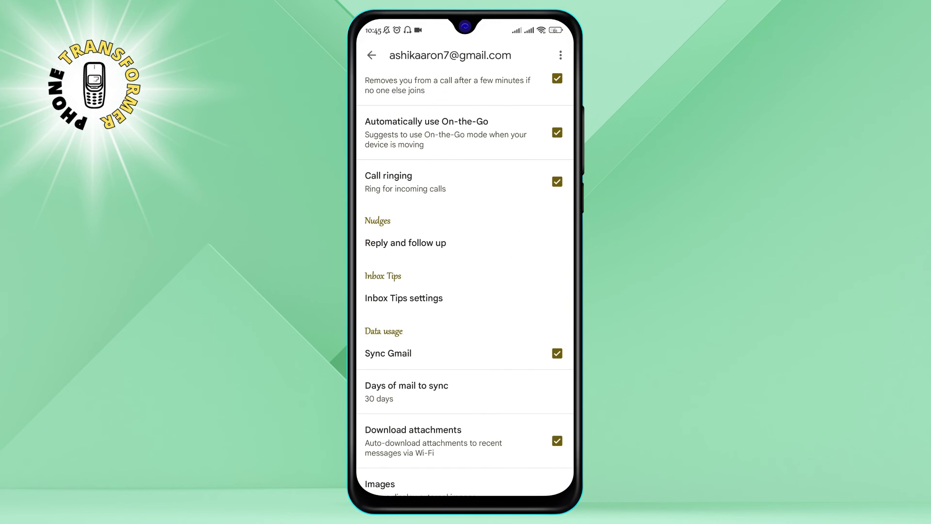
scroll(466, 291, down, 2)
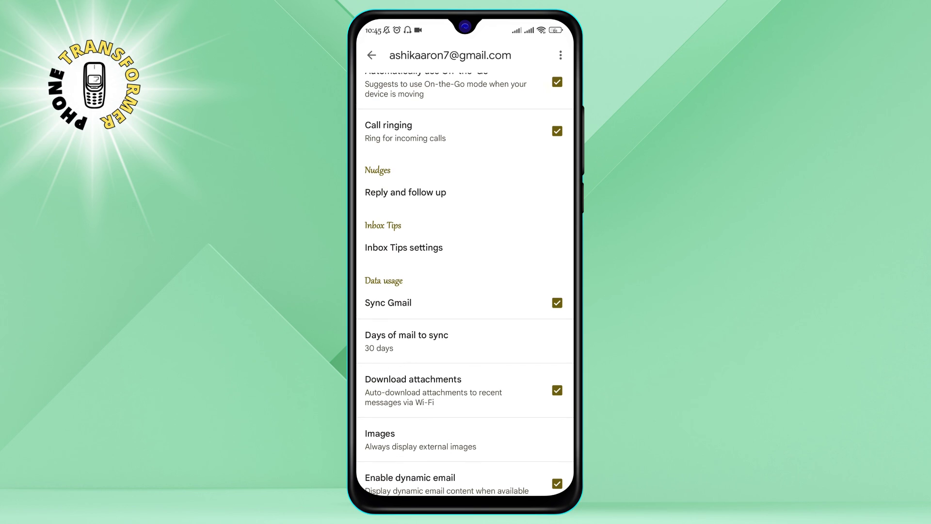